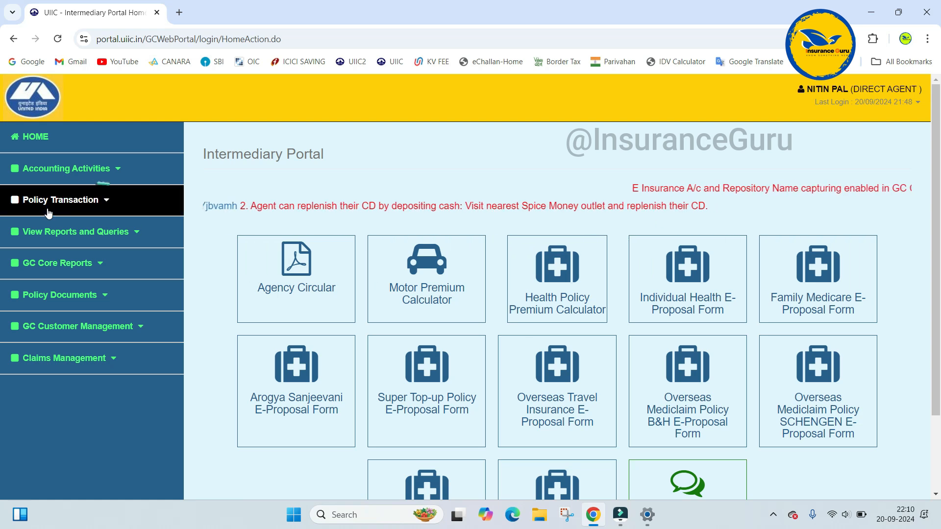
# Start a new policy with Motor as the line of business and Motor Package Policy as the product, and submit it
pyautogui.click(77, 211)
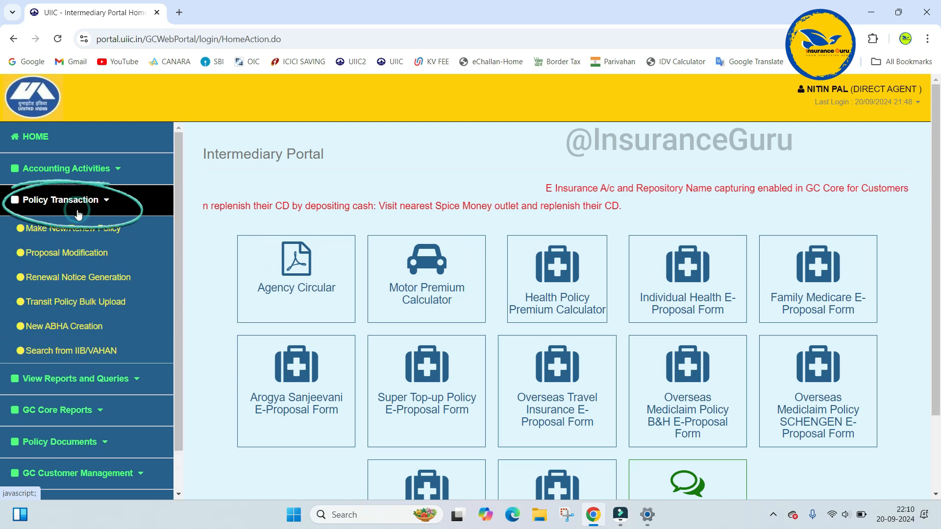
pyautogui.click(57, 229)
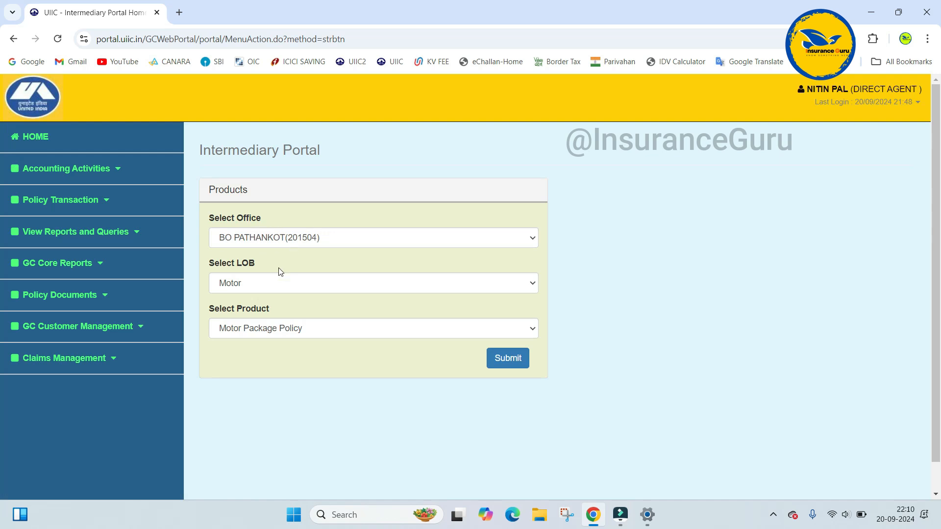
pyautogui.click(230, 284)
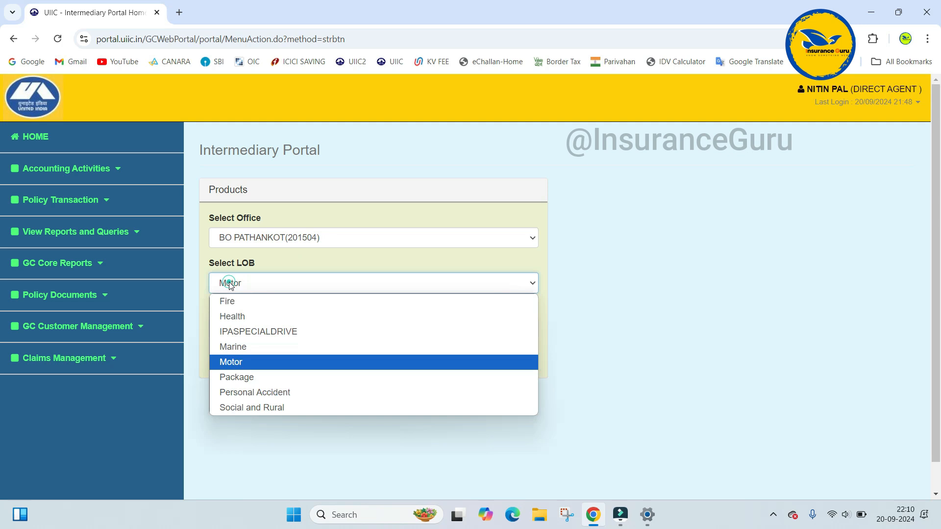
pyautogui.click(231, 363)
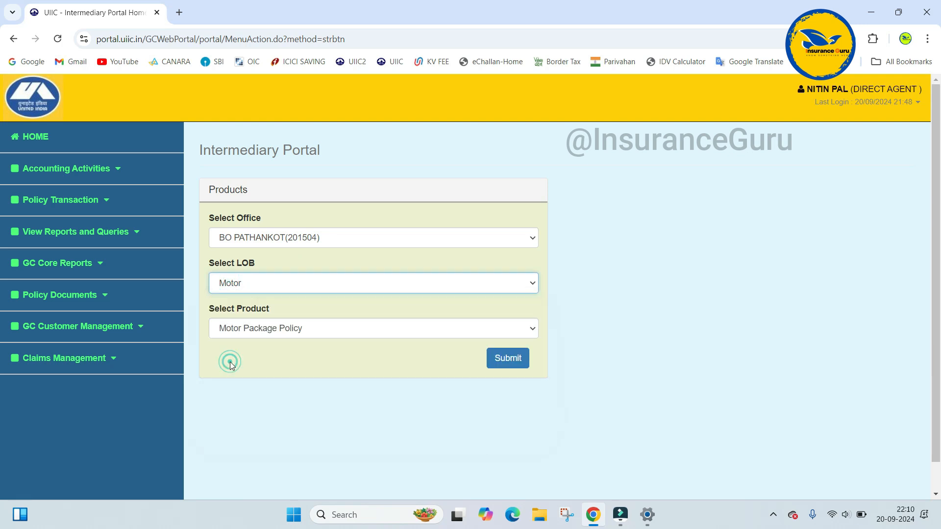
pyautogui.click(286, 333)
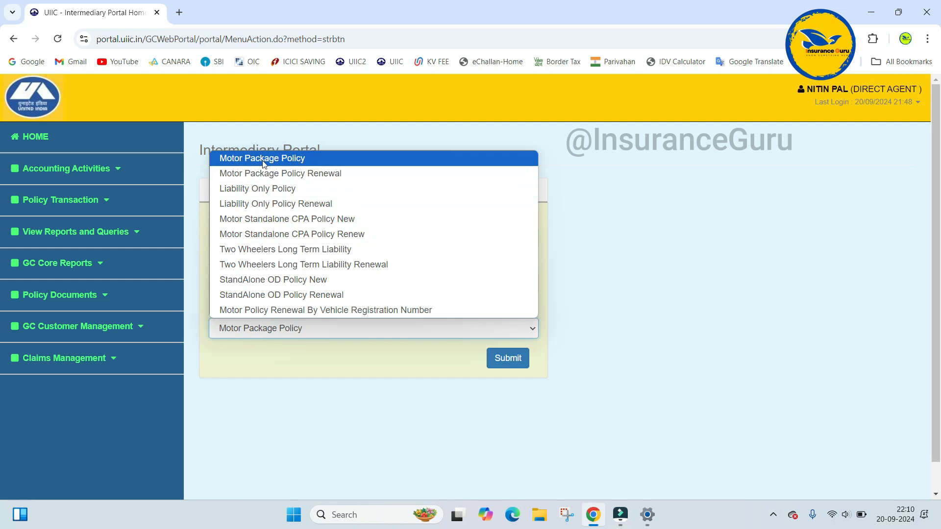
pyautogui.click(280, 159)
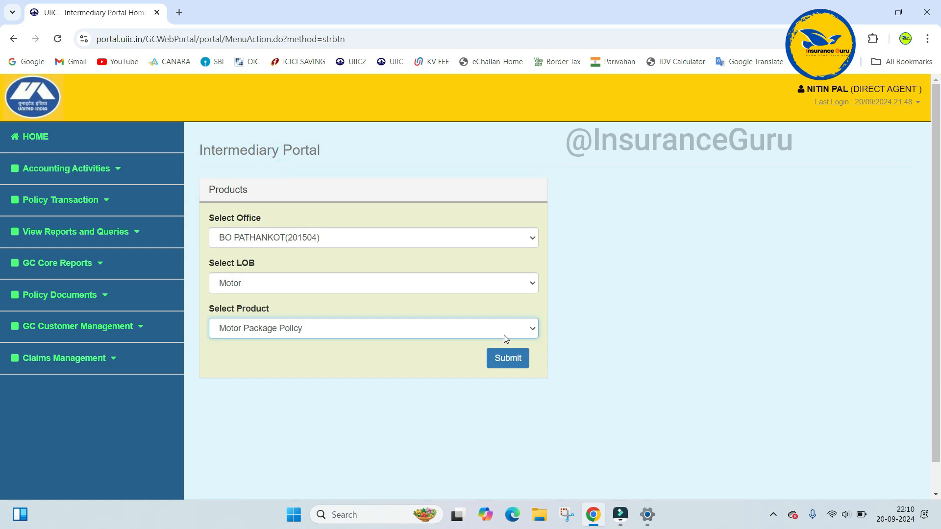
pyautogui.click(500, 359)
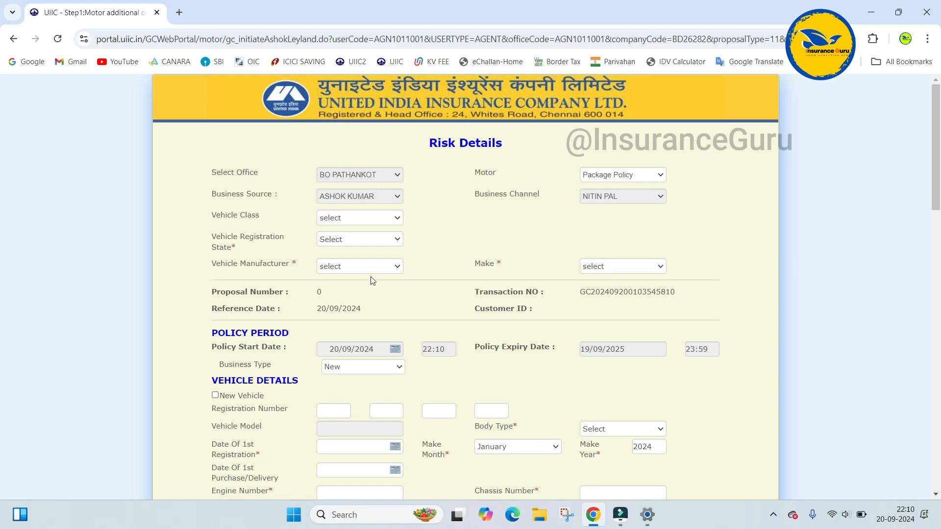
# Set the vehicle class to Motorcycle / Scooter and the vehicle registration state to HIMACHAL PRADESH
pyautogui.click(345, 217)
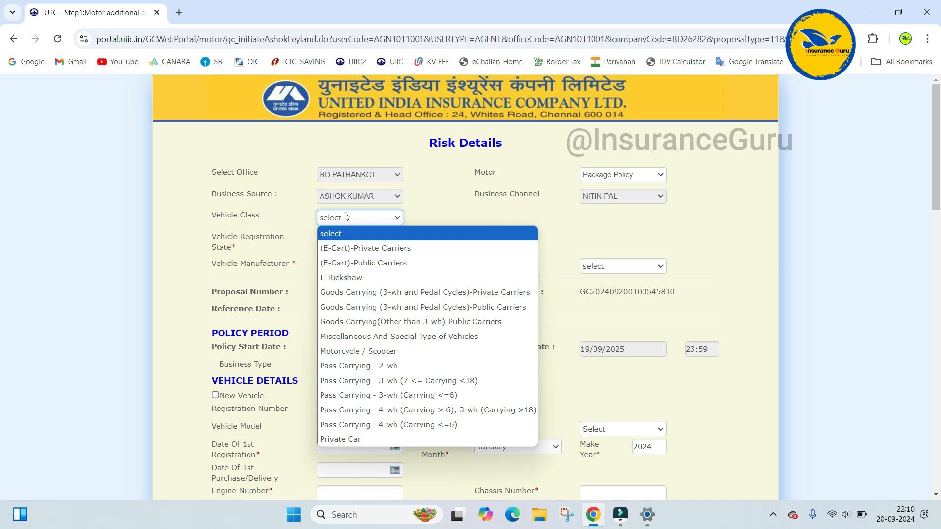
pyautogui.click(337, 352)
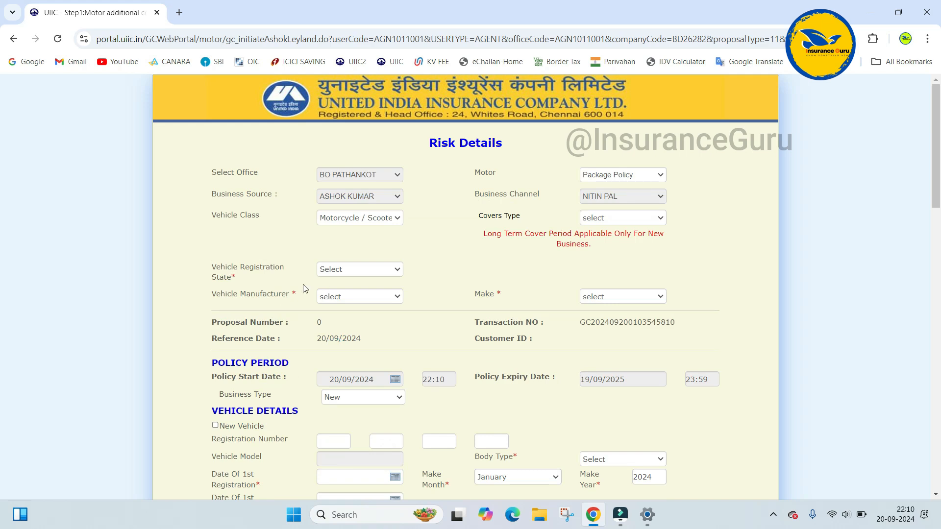
pyautogui.click(350, 271)
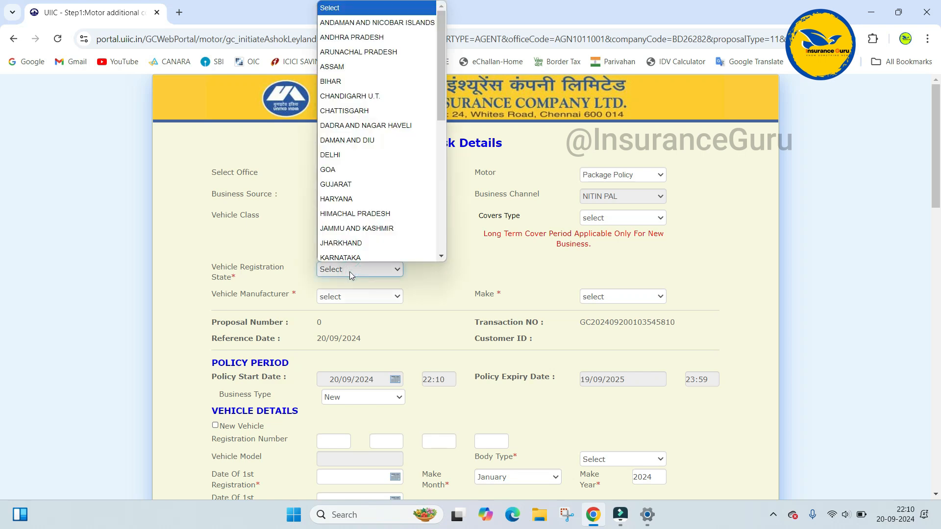
pyautogui.click(346, 209)
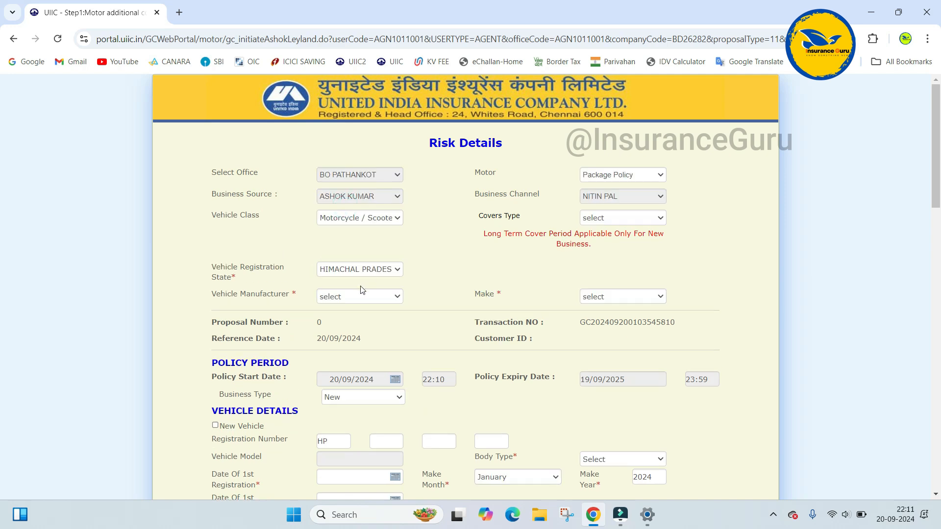
# Choose BAJAJ AUTO LTD as the vehicle manufacturer and PULSAR@P 150 T/D NEW BS6 as the make
pyautogui.click(336, 300)
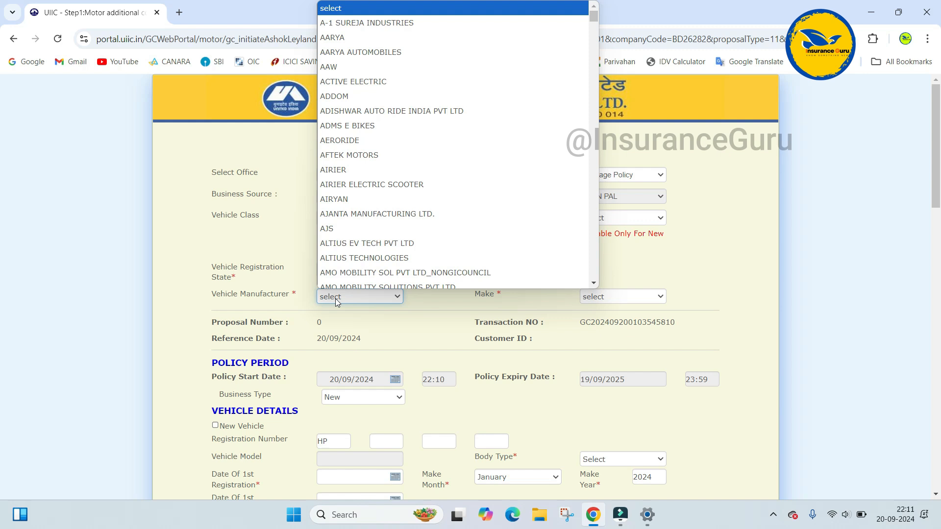
pyautogui.press('b')
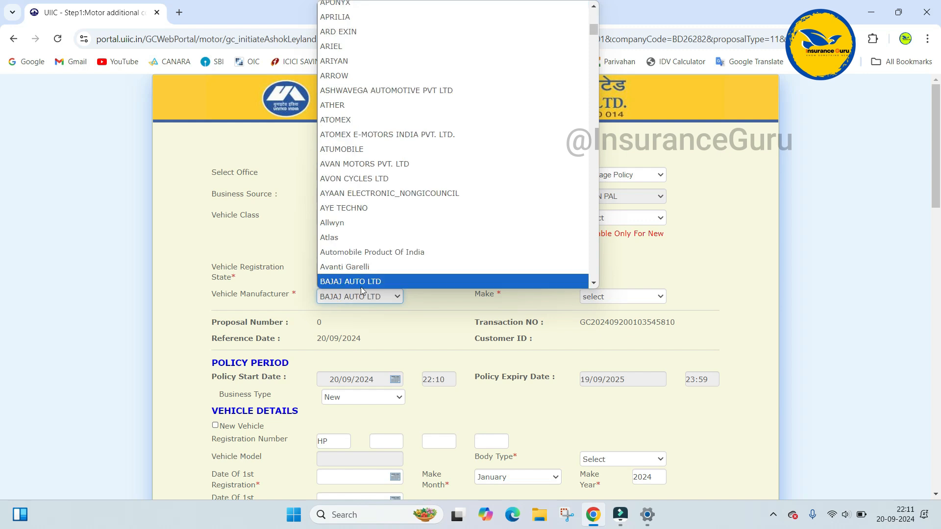
pyautogui.click(373, 282)
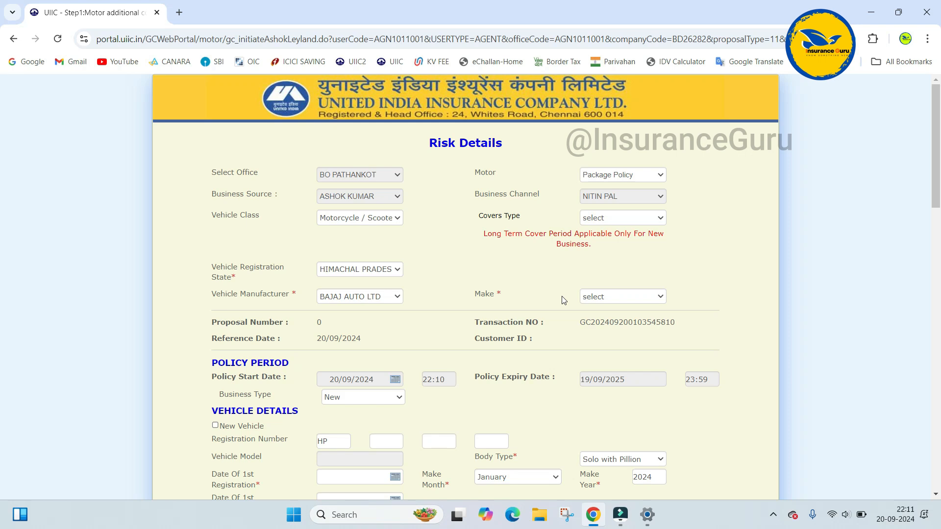
pyautogui.click(611, 296)
pyautogui.write('pu')
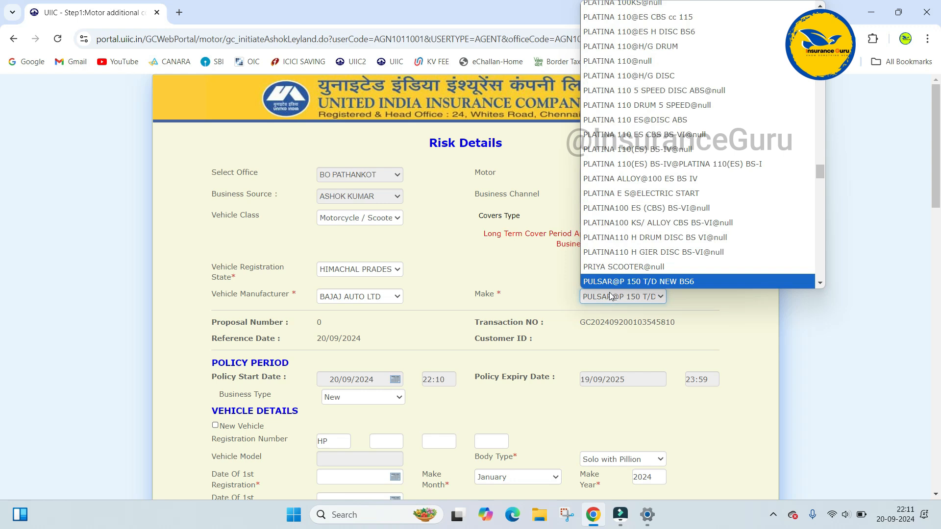
pyautogui.press('Return')
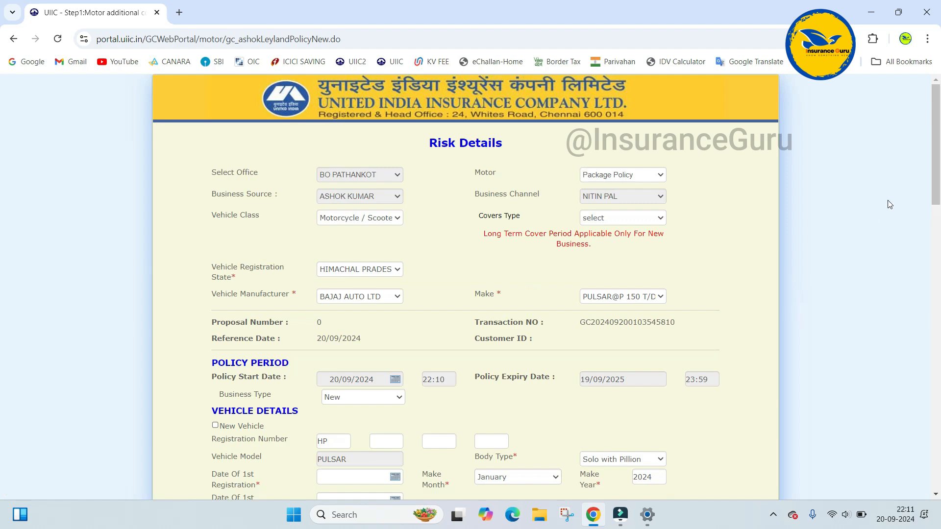
# Choose New as the business type for the policy period
pyautogui.scroll(-1, 2, 185)
pyautogui.scroll(-3, 1, 185)
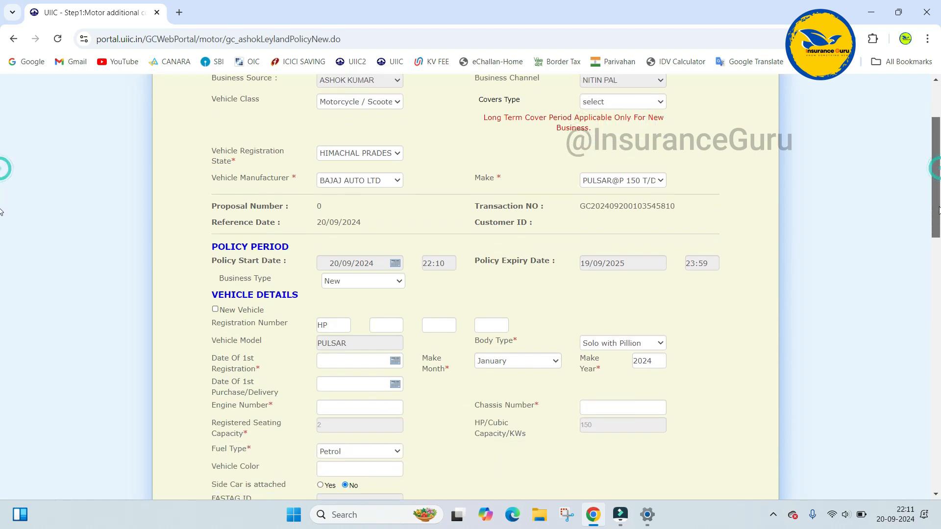
pyautogui.click(357, 234)
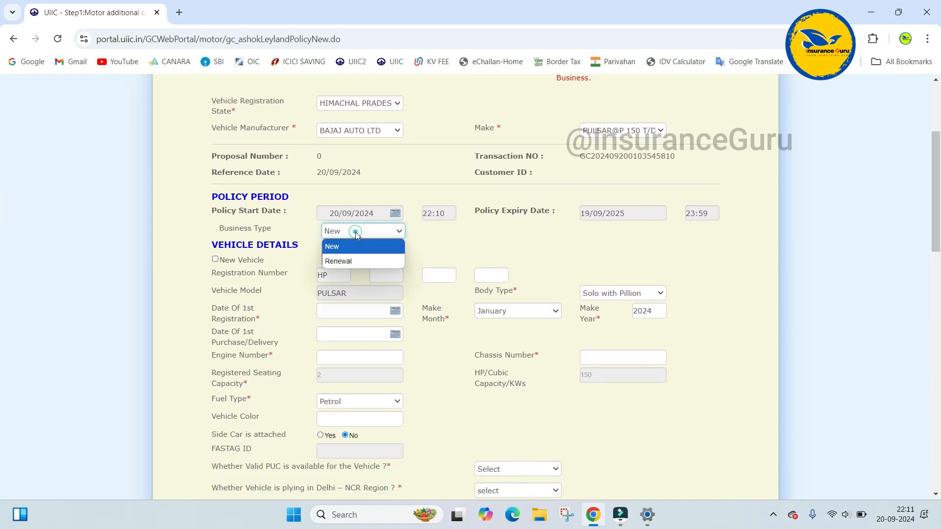
pyautogui.click(336, 252)
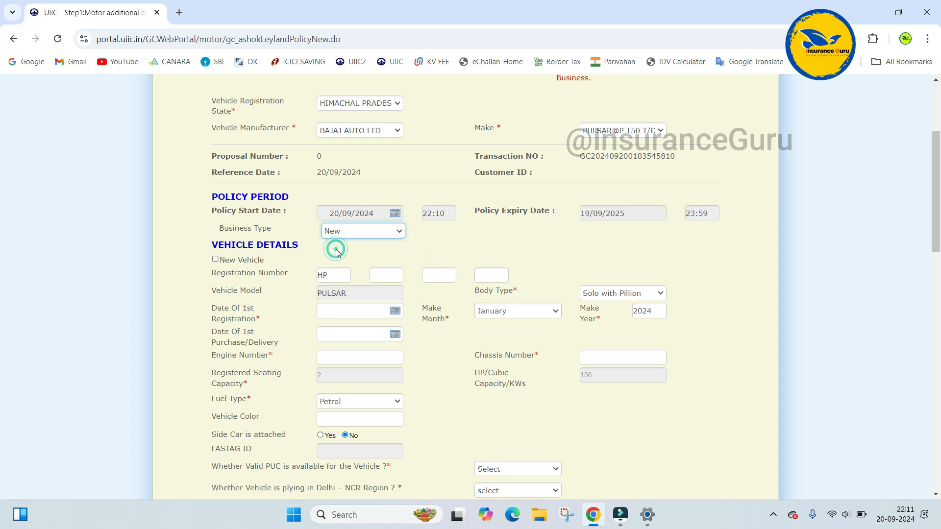
pyautogui.click(363, 231)
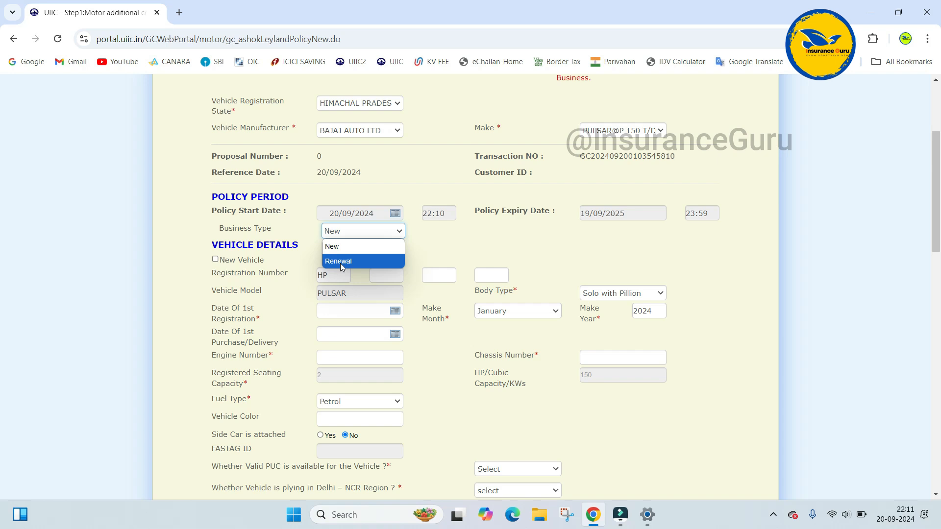
pyautogui.click(342, 265)
pyautogui.click(365, 231)
pyautogui.click(327, 246)
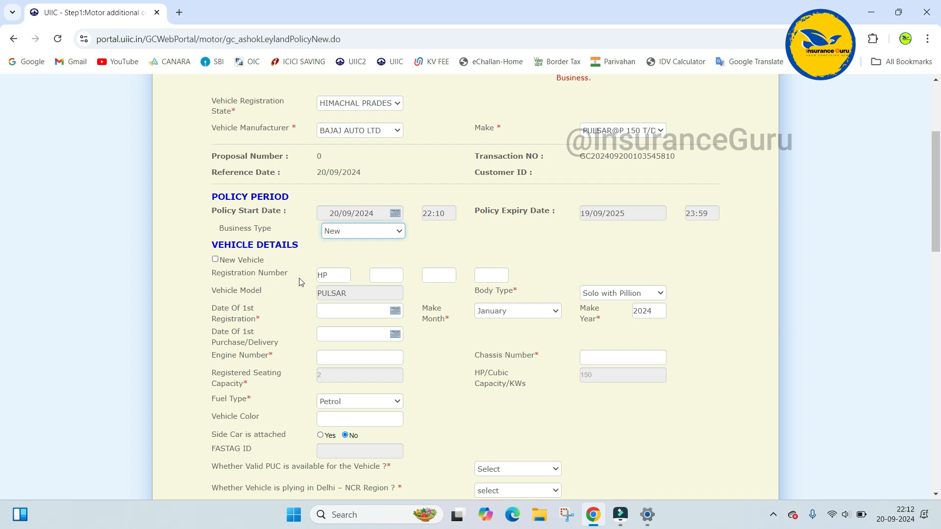
# Mark the vehicle as a new vehicle in the vehicle details
pyautogui.click(215, 260)
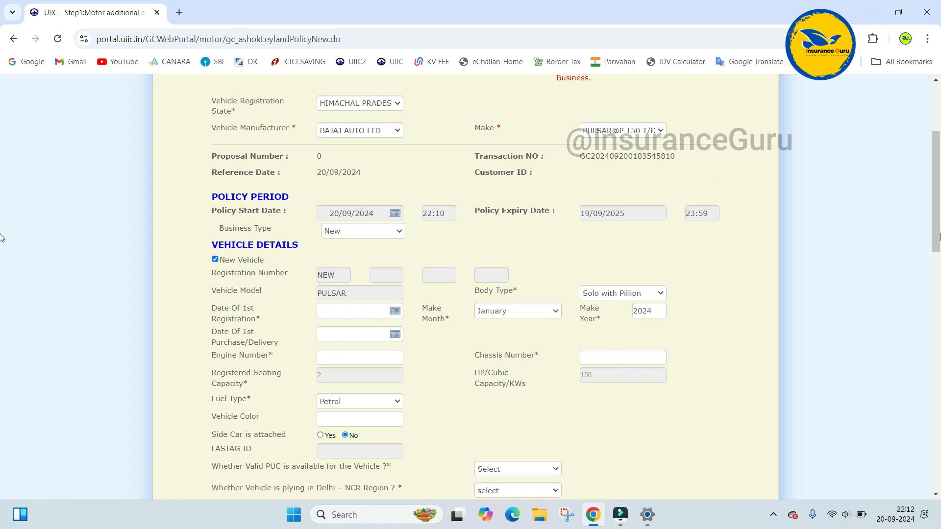
# Set the valuation basis to INVOICE and enter 125000 as the IDV/Invoice value
pyautogui.moveTo(935, 232); pyautogui.dragTo(937, 304)
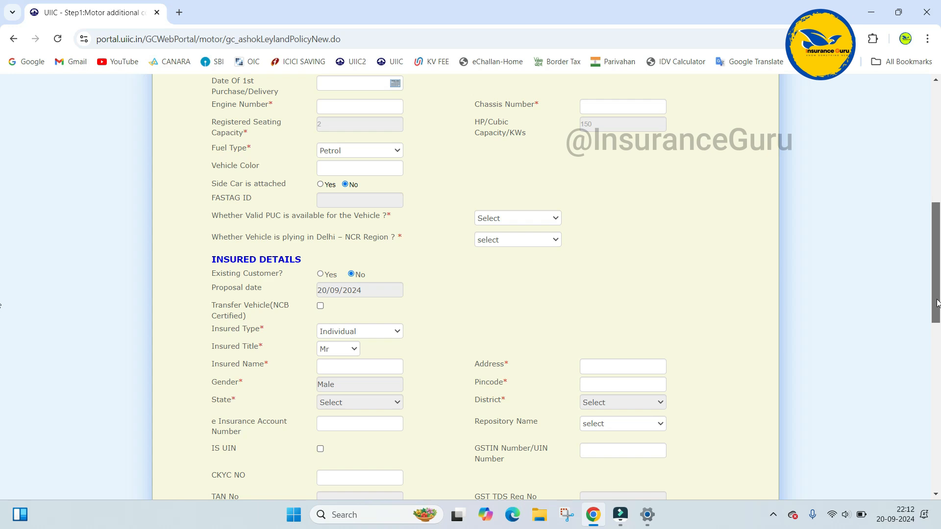
pyautogui.moveTo(936, 303); pyautogui.dragTo(937, 327)
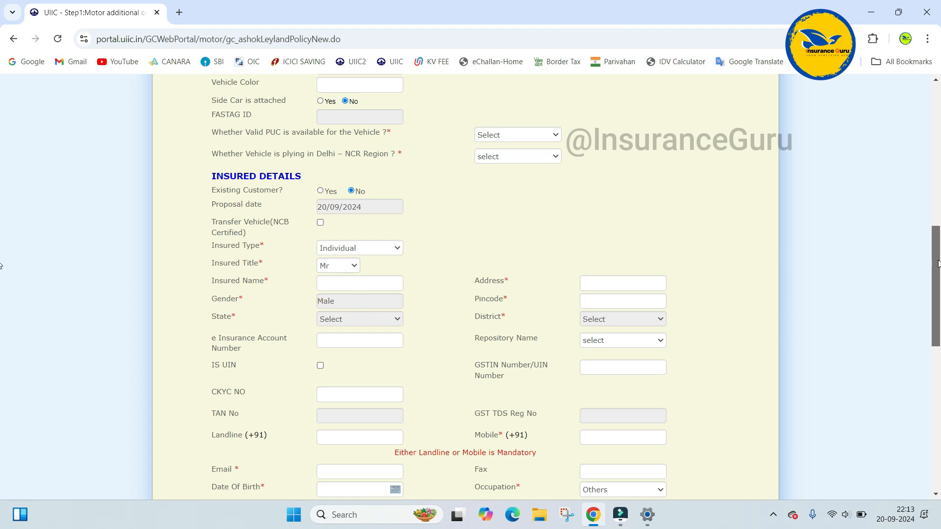
pyautogui.moveTo(938, 265); pyautogui.dragTo(937, 371)
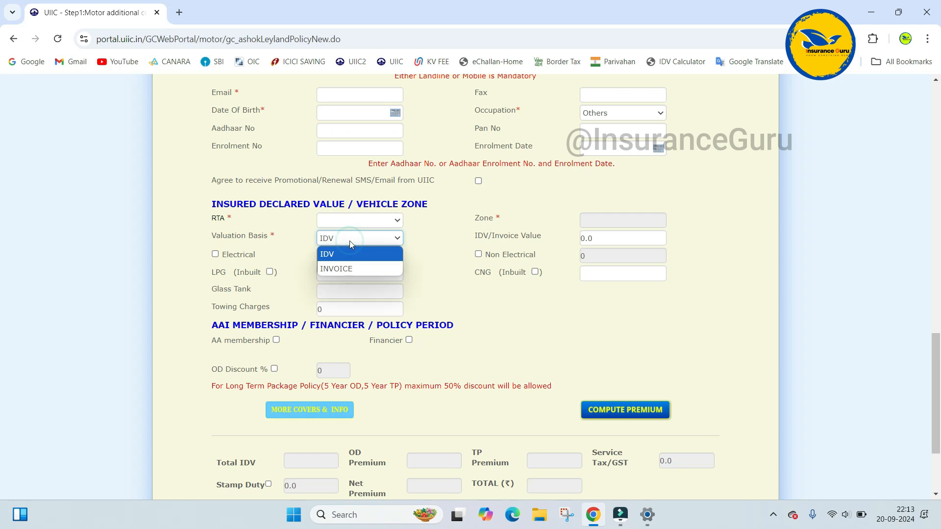
pyautogui.click(334, 267)
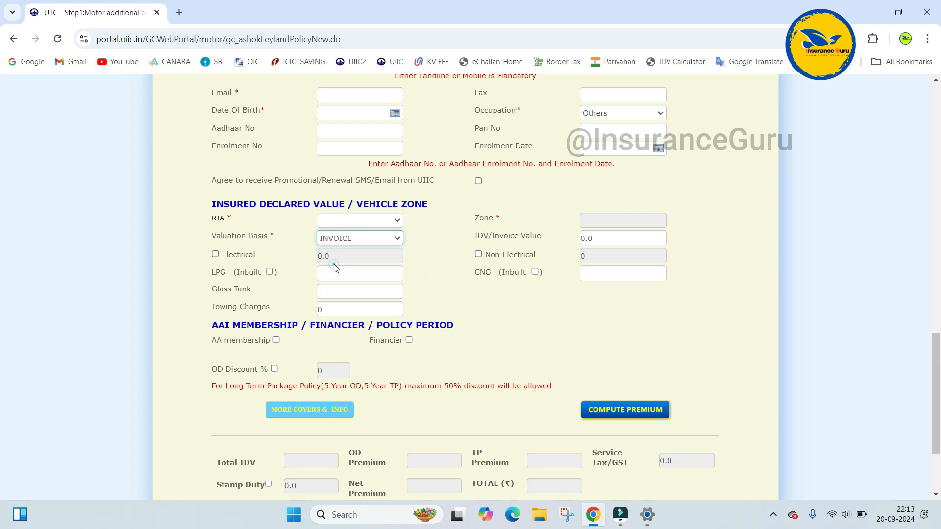
pyautogui.click(605, 239)
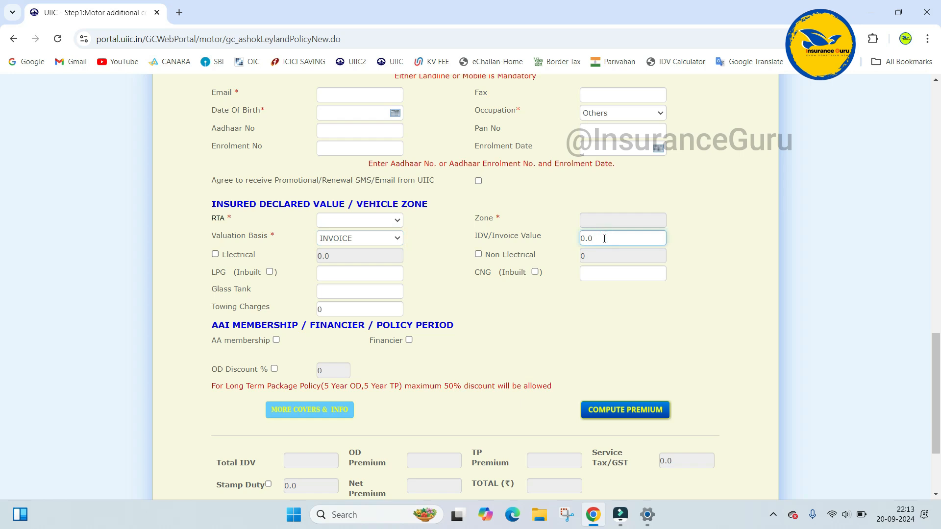
pyautogui.press('BackSpace')
pyautogui.press('BackSpace')
pyautogui.write('125000')
pyautogui.click(700, 265)
pyautogui.scroll(-3, 2, 353)
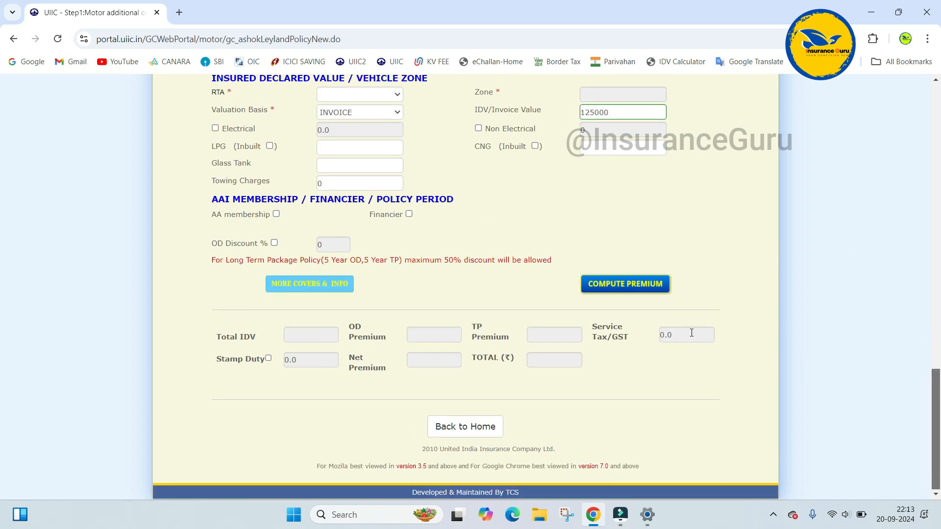